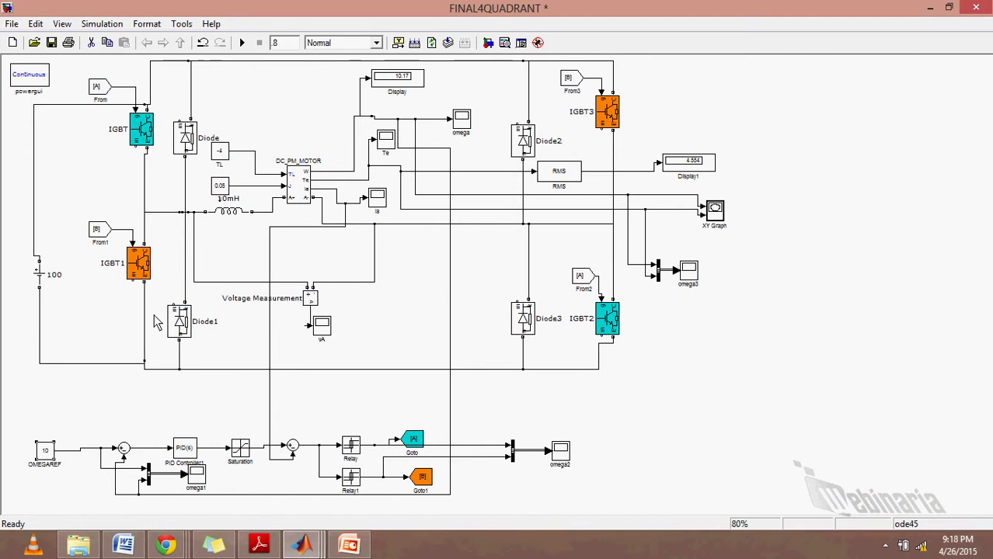
- Set the load torque TL constant to 4
double_click(221, 155)
key("Return")
left_click(228, 159)
- Start the simulation and open the omega3 speed scope beside the diagram
left_click(245, 45)
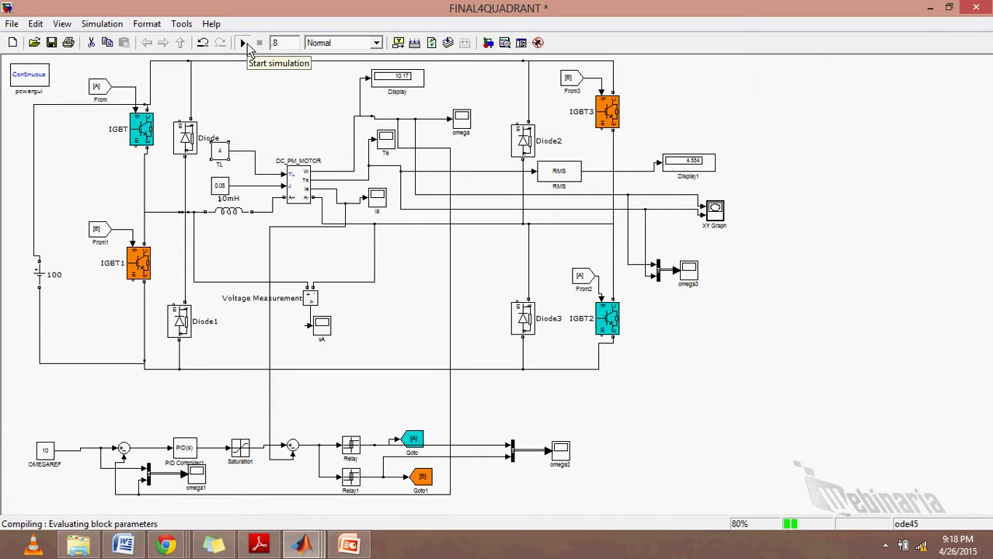
double_click(691, 280)
left_click_drag(483, 142, 747, 129)
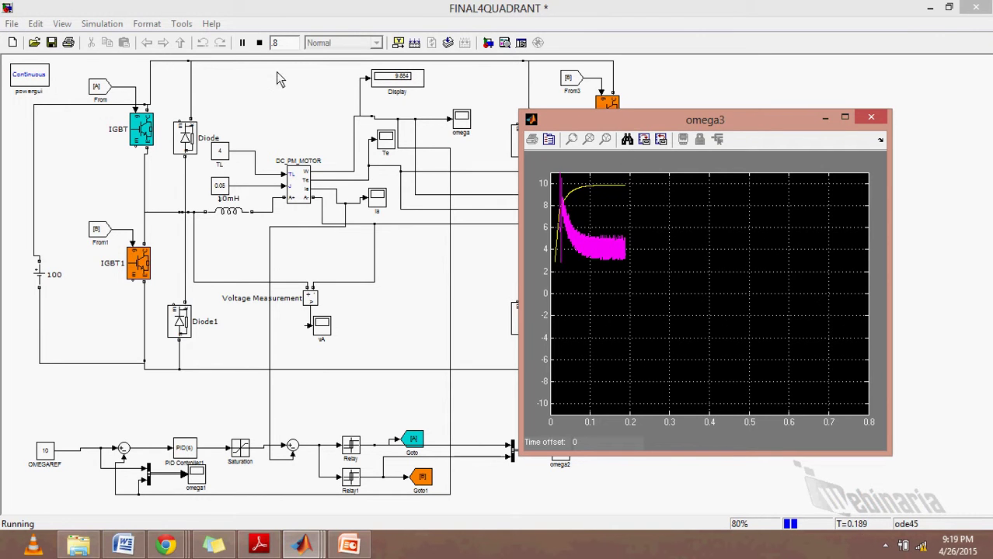
- Pause, change OMEGAREF to -10, resume, and bring the omega3 scope forward
left_click(248, 45)
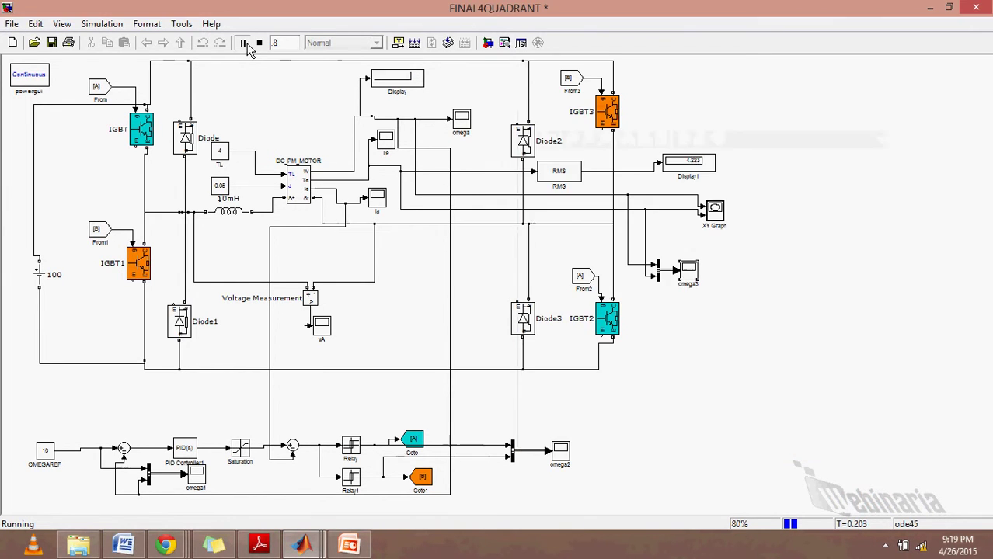
double_click(45, 452)
type("-10")
key("Return")
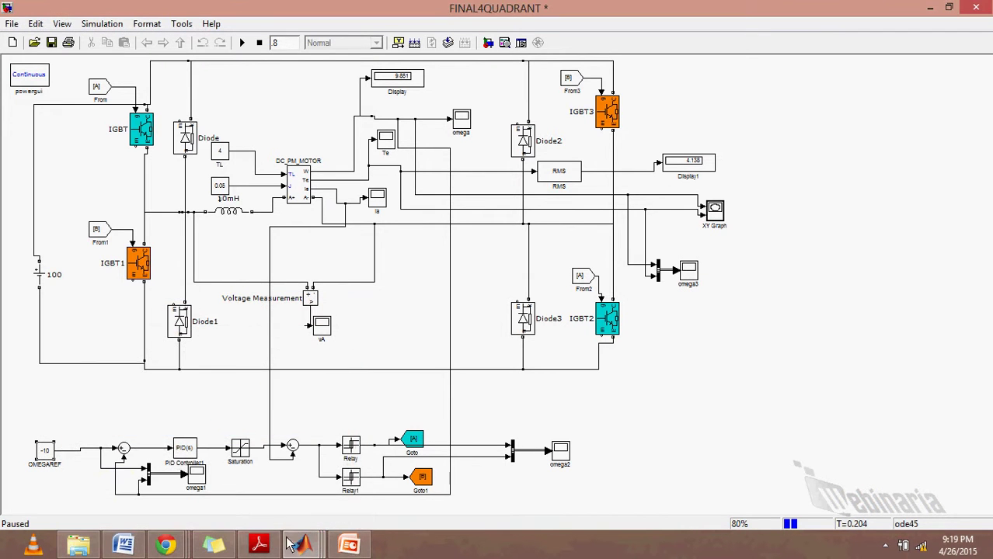
key("ctrl+t")
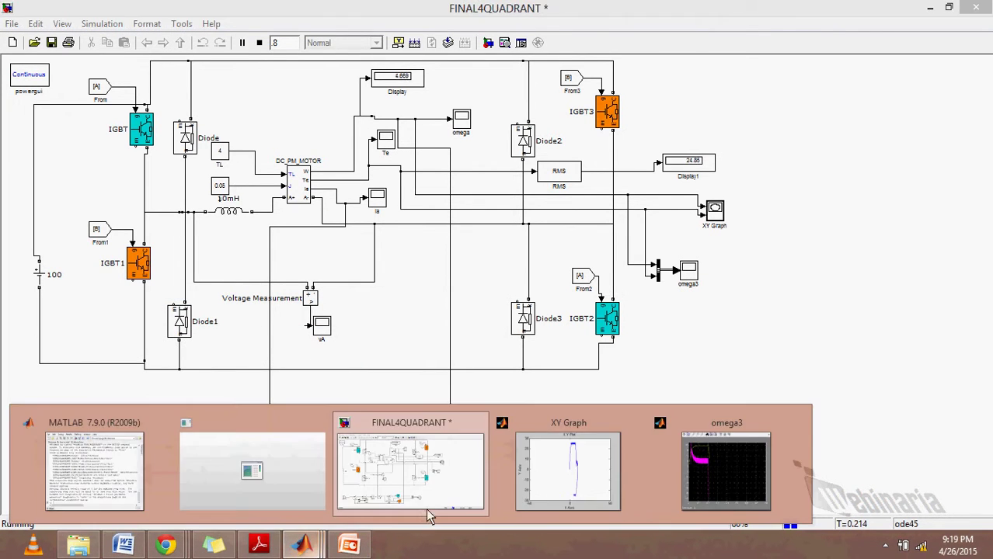
left_click(715, 474)
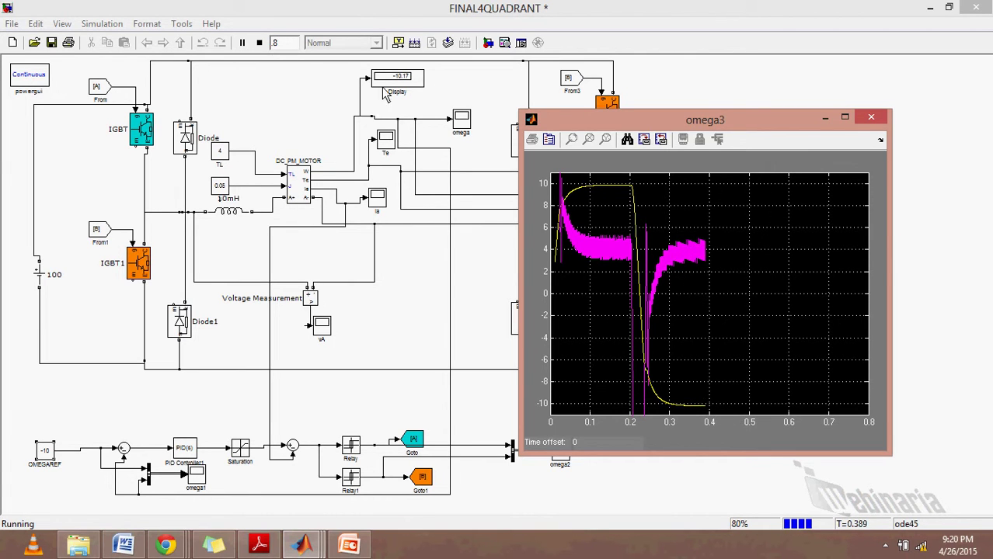
- Pause the simulation and set the TL load torque to -4
left_click(244, 42)
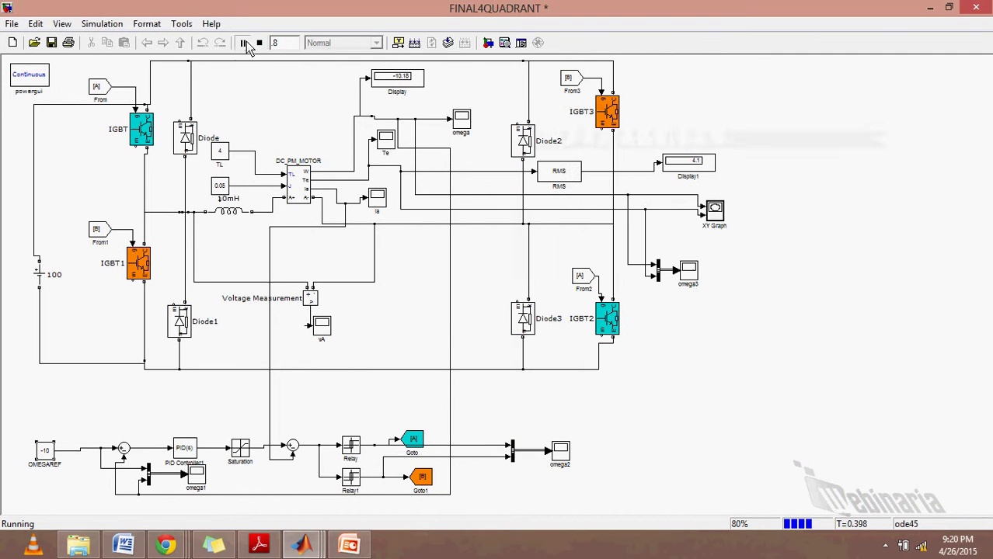
double_click(223, 154)
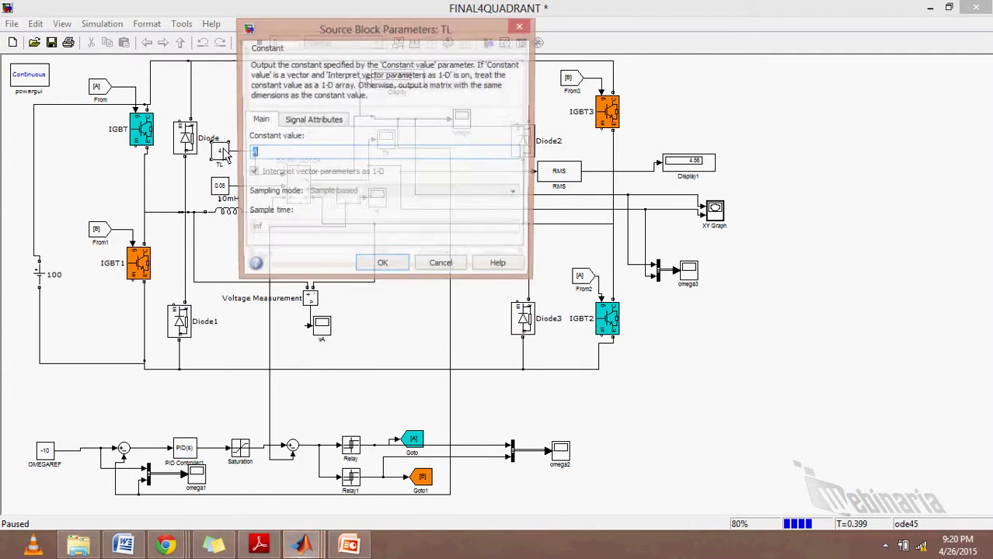
type("-4")
key("Return")
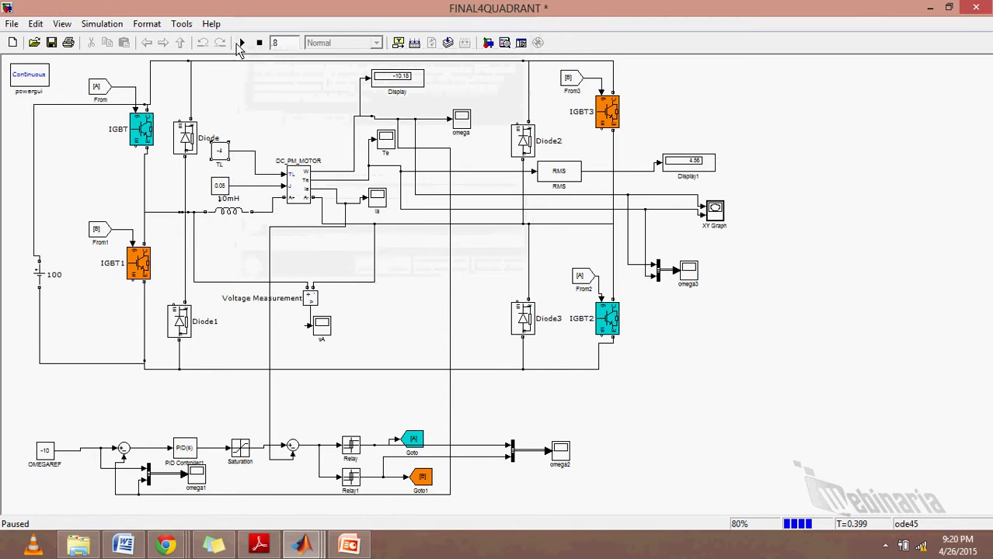
- Resume the run with omega3 scope in front, then pause again at 0.58 s
left_click(242, 42)
left_click(302, 545)
left_click(738, 488)
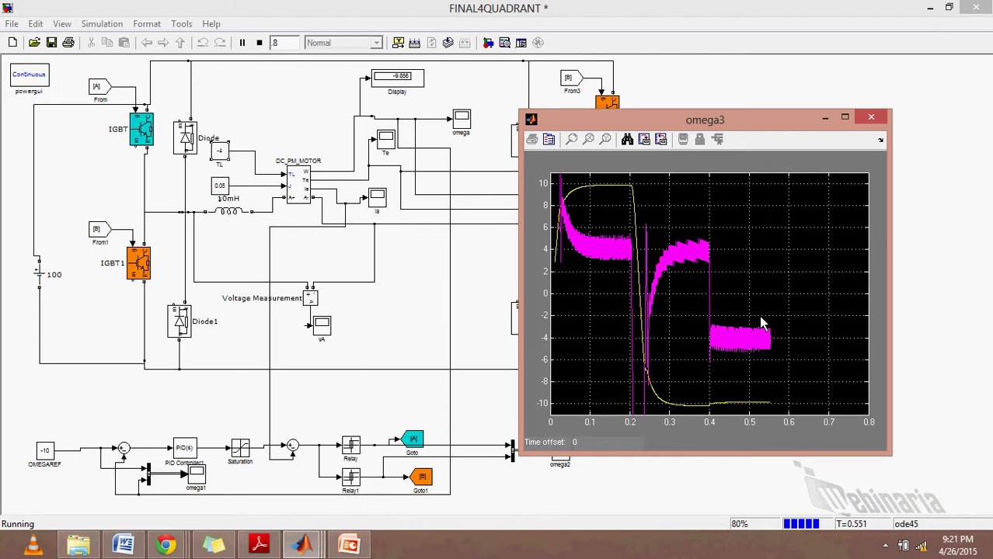
left_click(244, 44)
- Set OMEGAREF back to 10 and resume the simulation
double_click(48, 453)
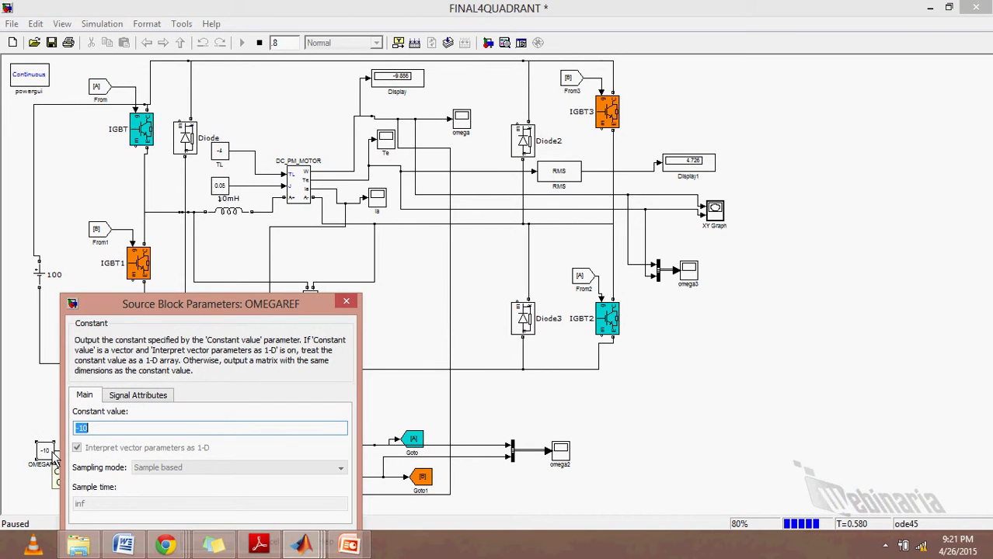
type("10")
key("Return")
left_click(241, 43)
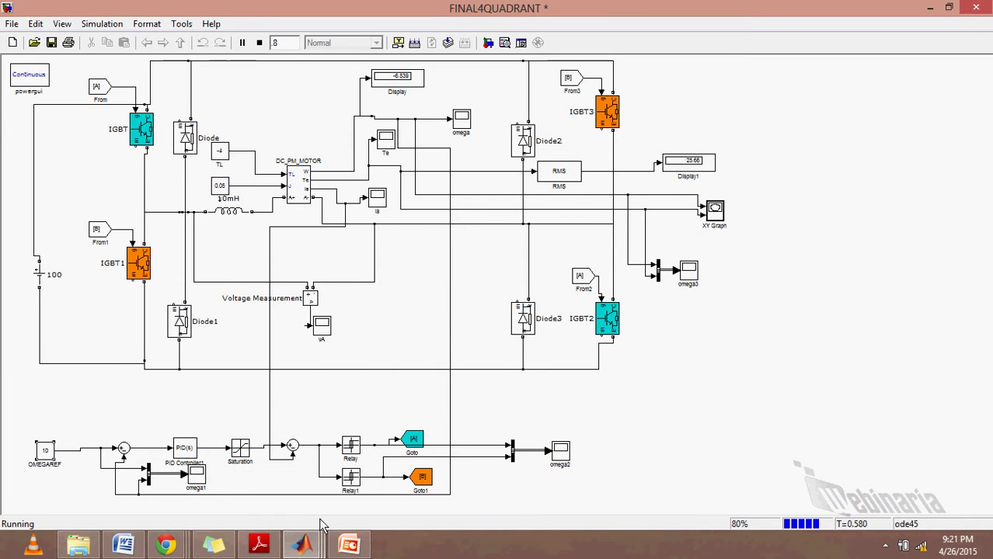
- Watch speed climb to about 10.17 on the omega3 scope, then pause at 0.79 s
mouse_move(303, 543)
left_click(709, 460)
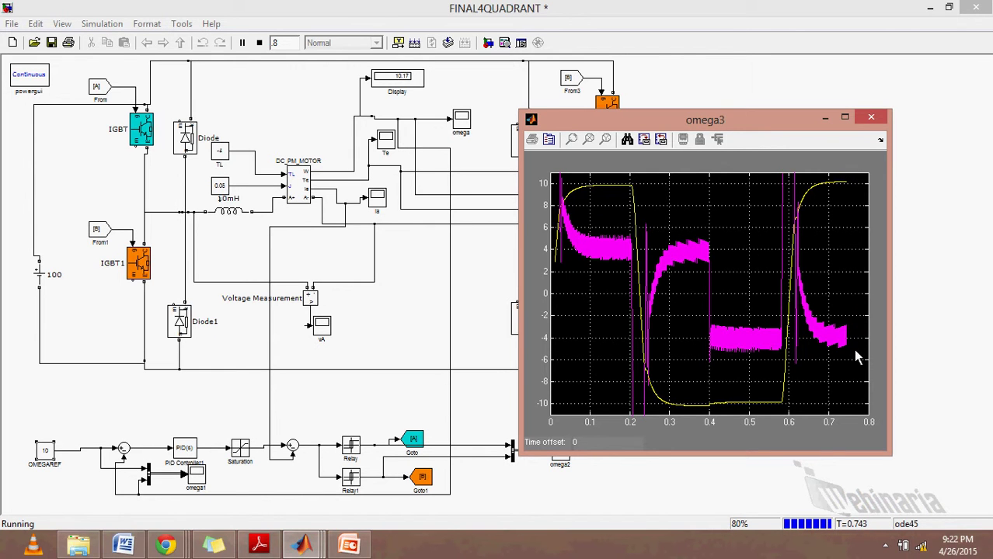
left_click_drag(714, 127, 436, 130)
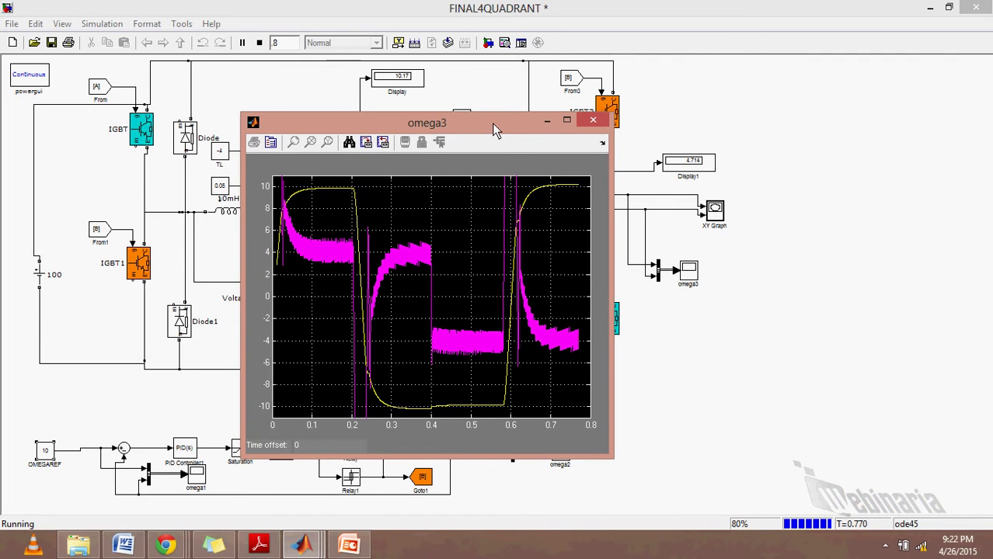
left_click_drag(492, 123, 703, 110)
left_click(241, 42)
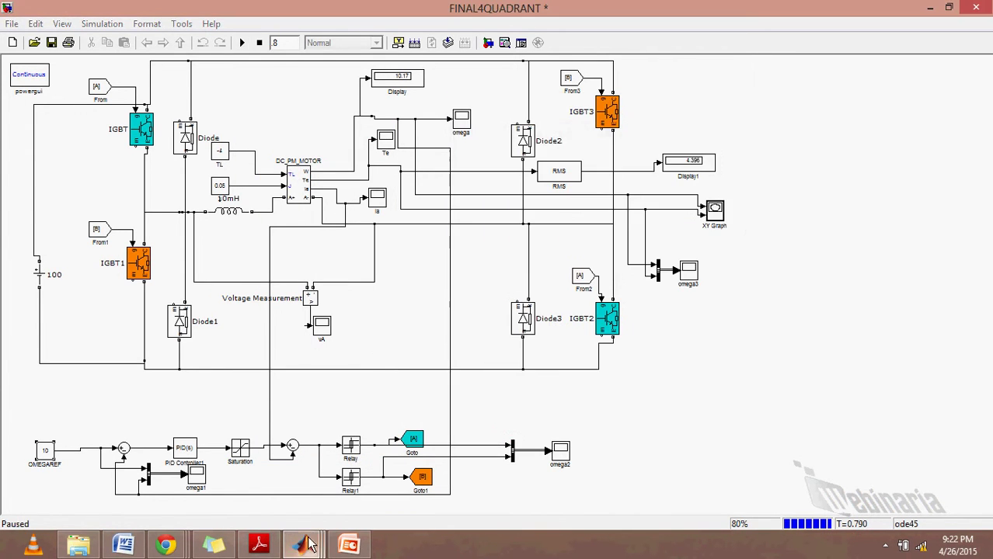
- Bring omega3 to the front and continue the run to its 0.8 s stop time
mouse_move(303, 544)
left_click(703, 466)
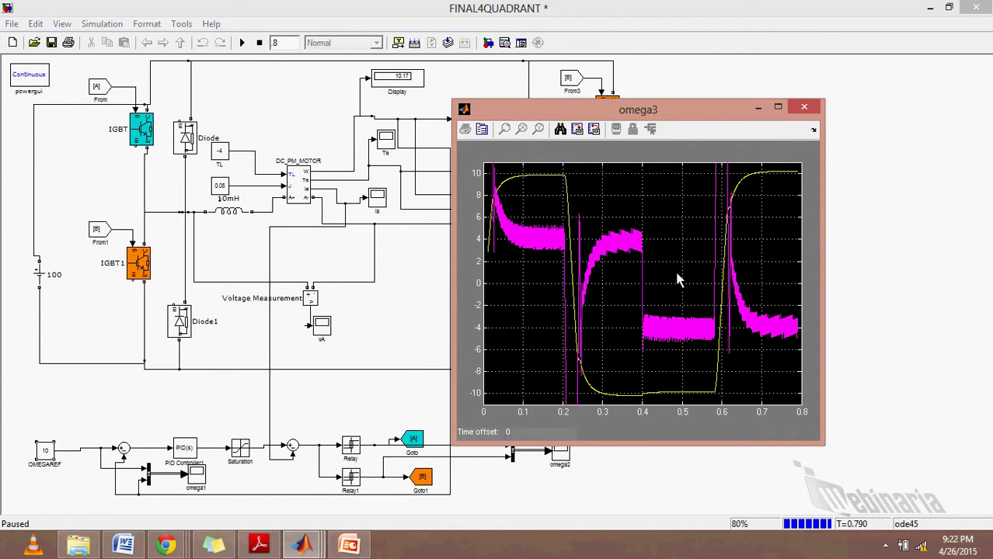
left_click(241, 42)
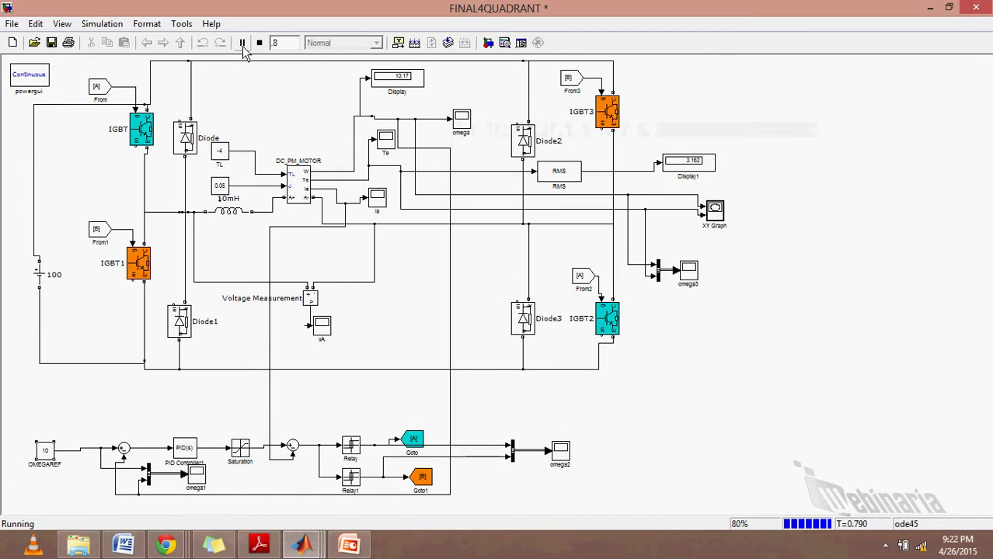
mouse_move(301, 546)
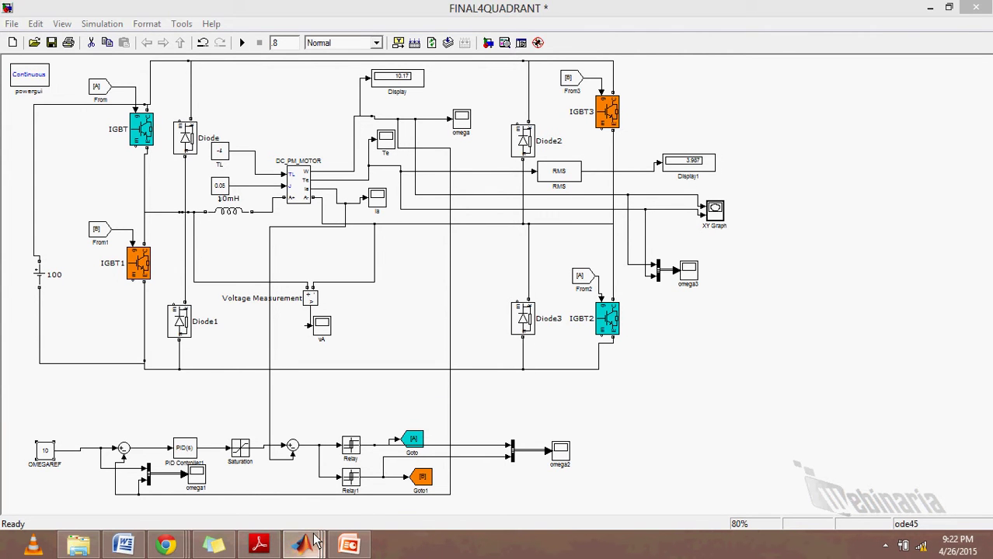
- Show the XY Graph speed–torque plot to the right of the diagram
left_click(568, 464)
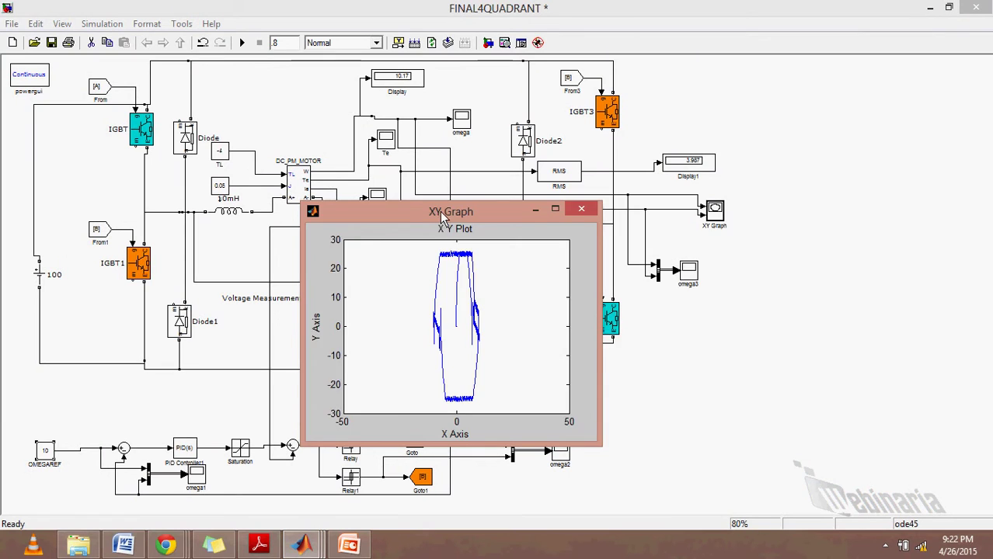
left_click_drag(436, 212, 619, 200)
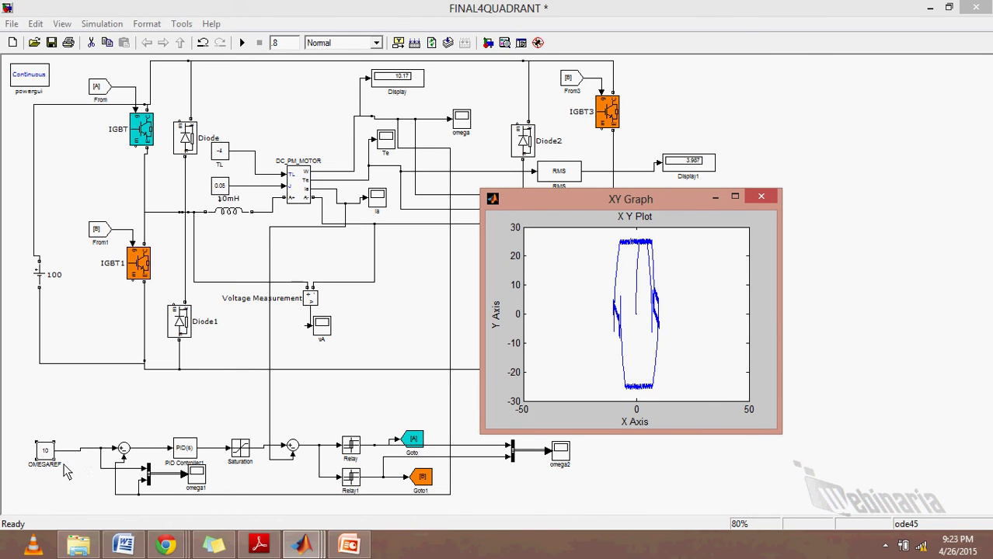
- Open the Webinaria recorder window from the hidden tray icons
left_click(885, 545)
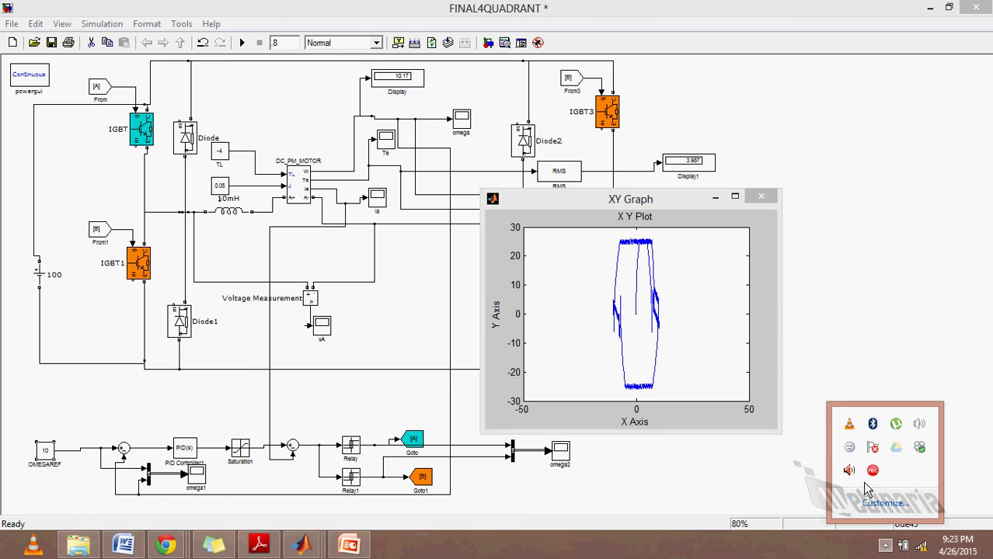
left_click(873, 470)
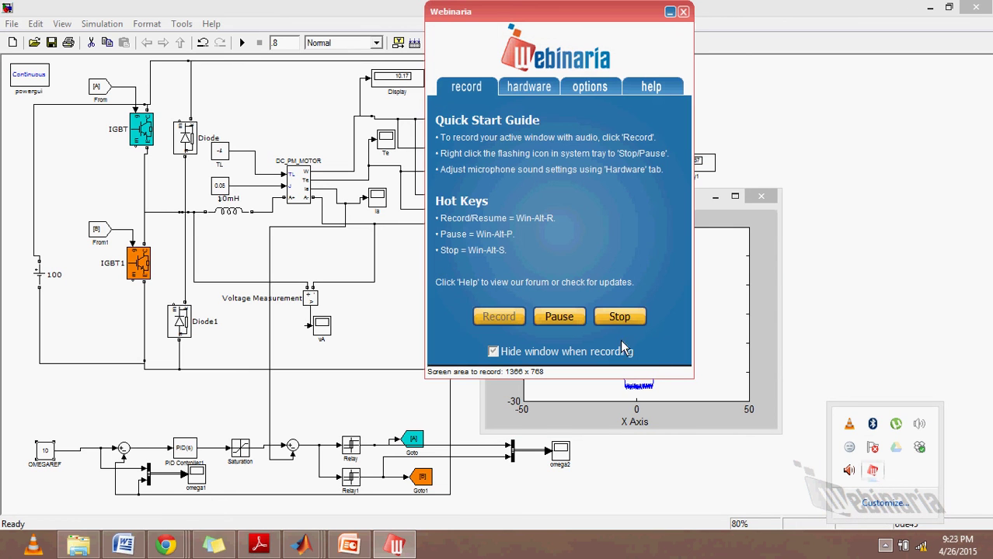